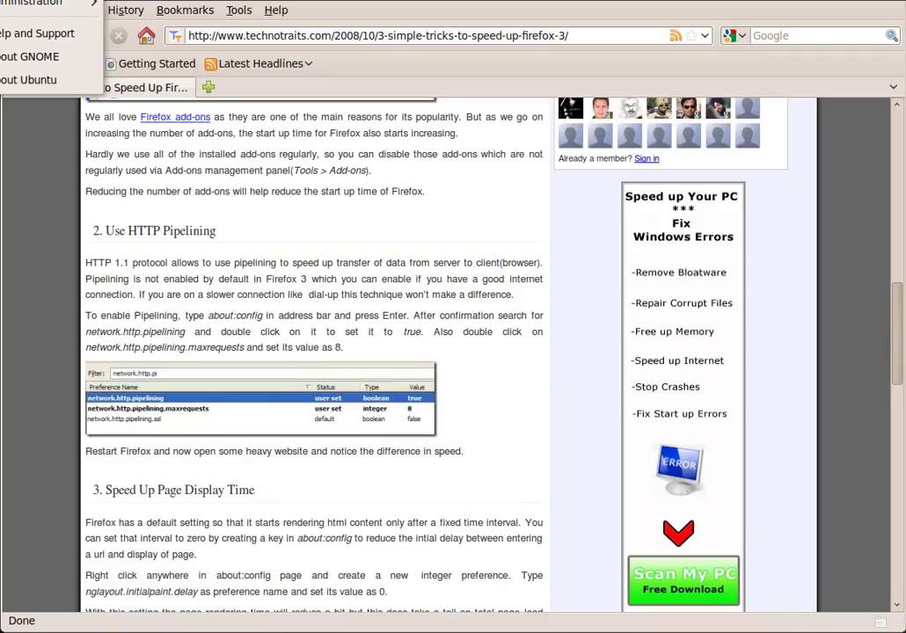
- Open the Auto eth0 wired connection for editing from the system's Network Connections preferences
mouse_move(44, 0)
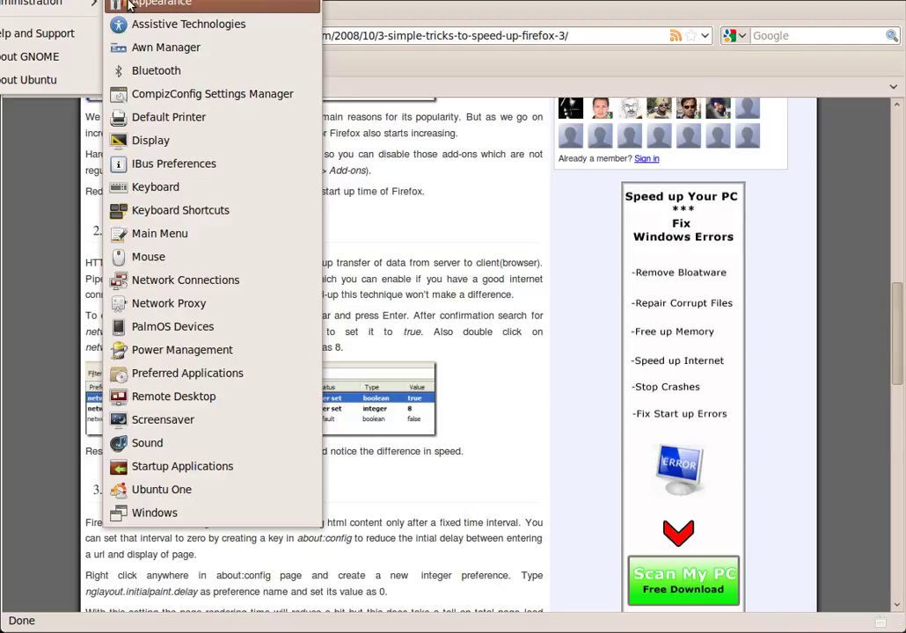
left_click(185, 279)
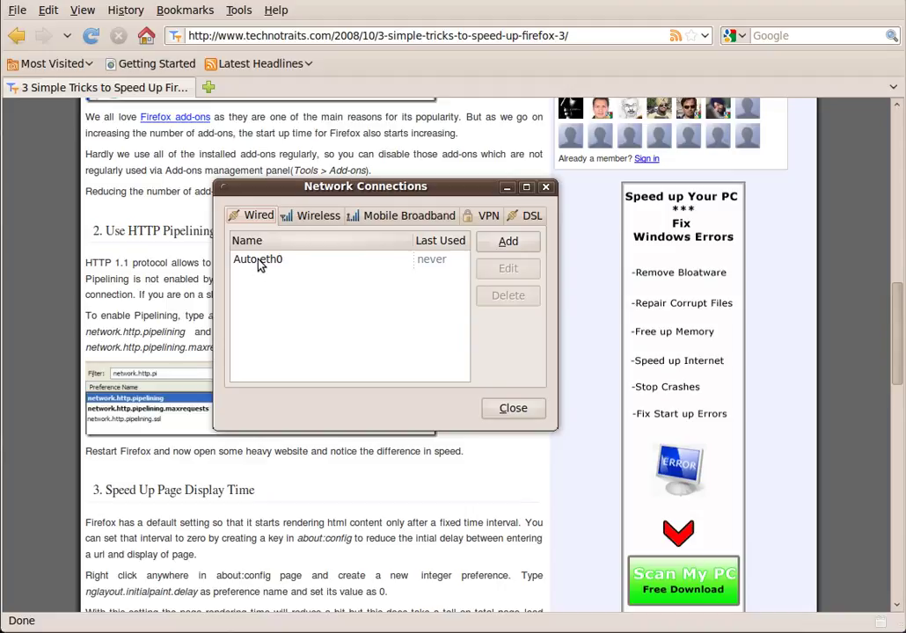
left_click(259, 262)
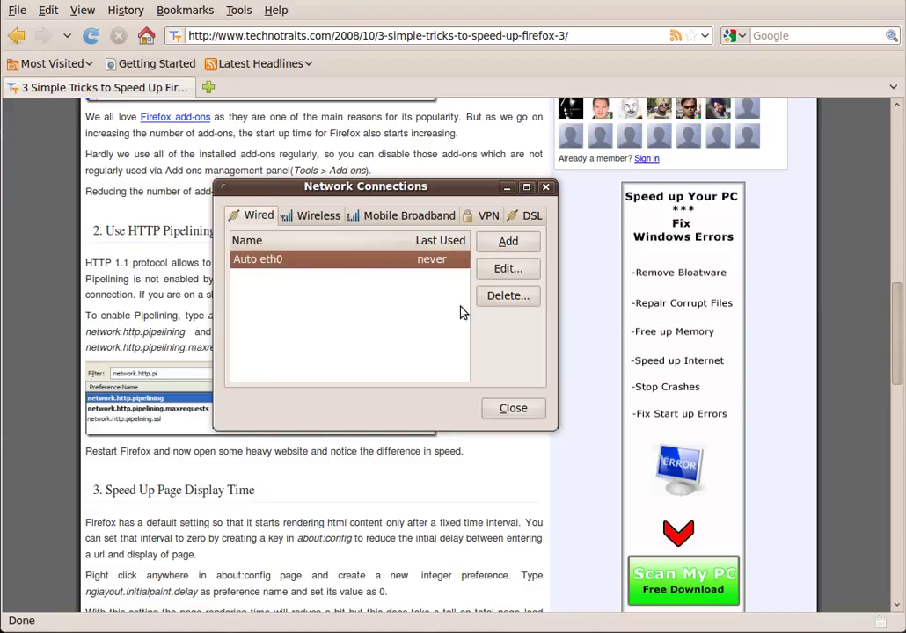
left_click(507, 270)
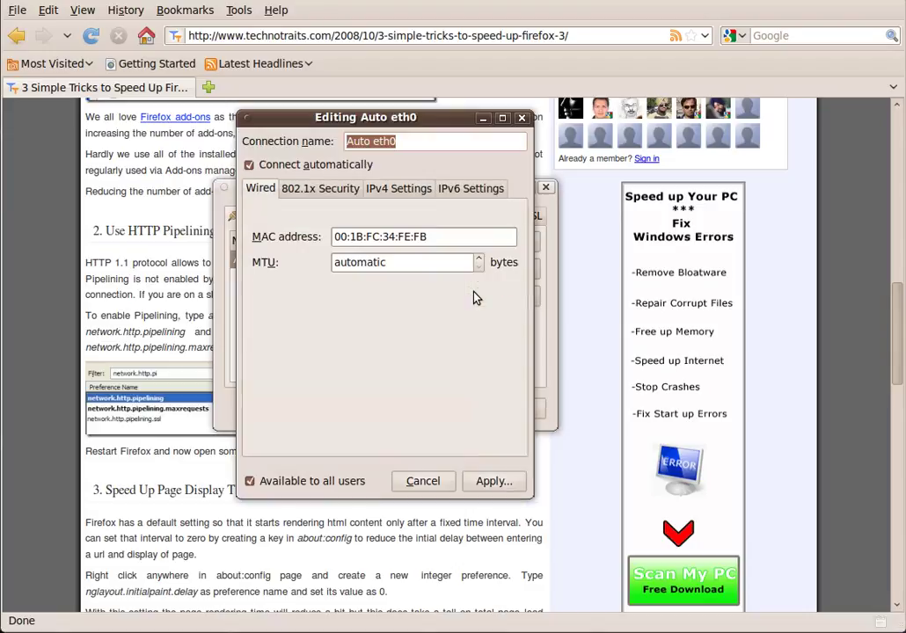
- Examine Auto eth0's IPv4 method choices and DNS servers field, and close the network dialogs without saving
left_click(404, 192)
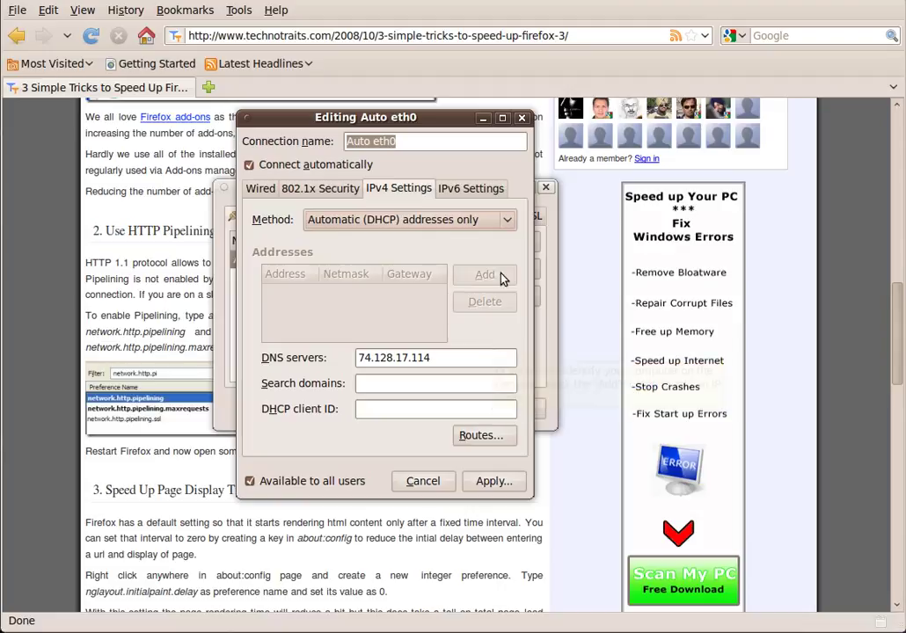
left_click(508, 225)
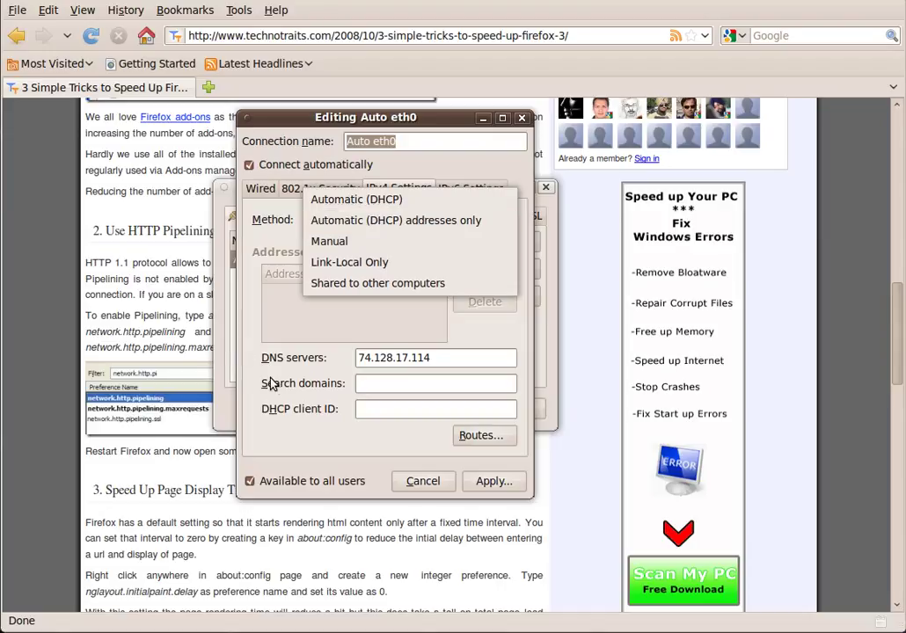
left_click(322, 384)
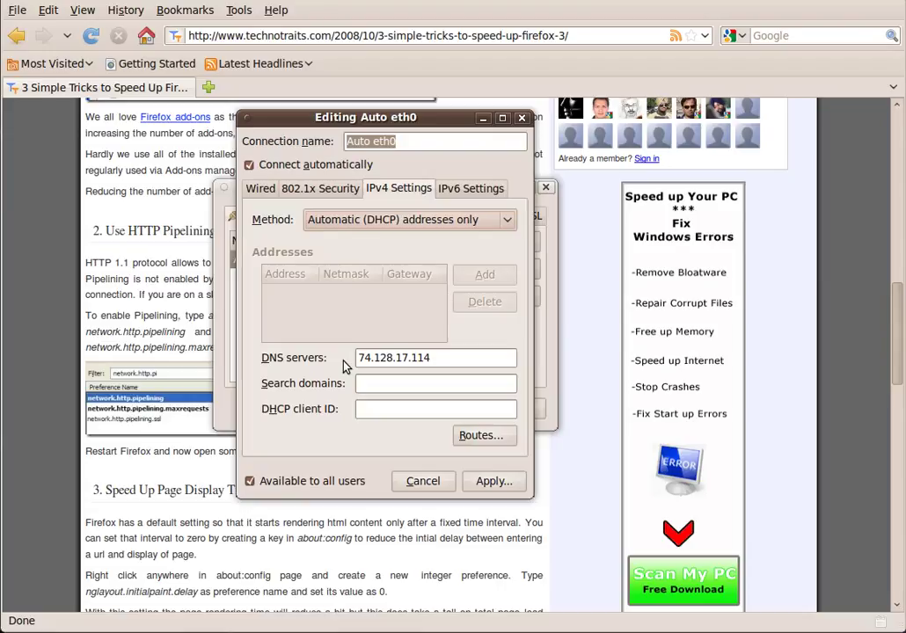
left_click(431, 485)
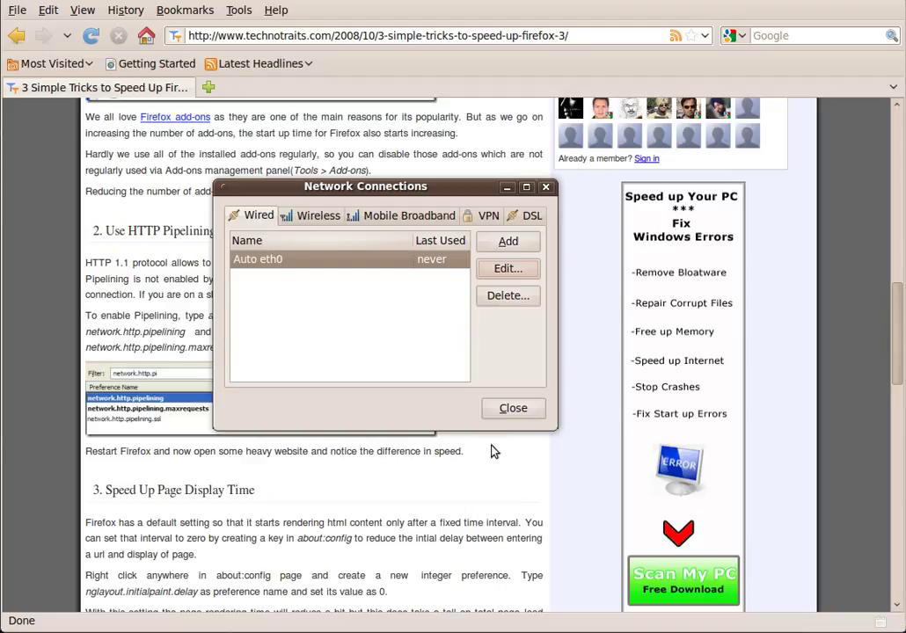
left_click(518, 411)
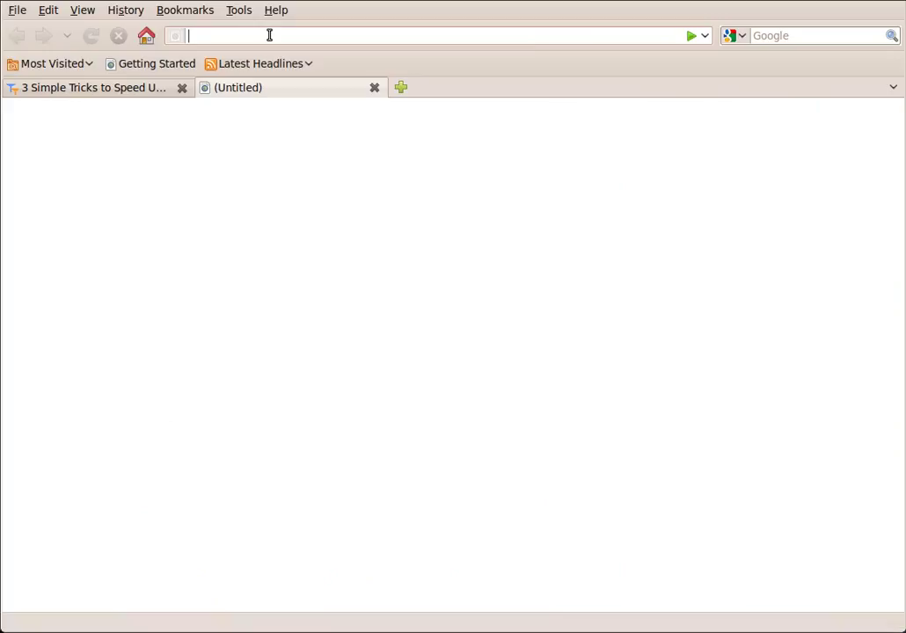
- Open about:config past its warning in the browser's empty tab, and check the article's HTTP pipelining instructions
type("about:config")
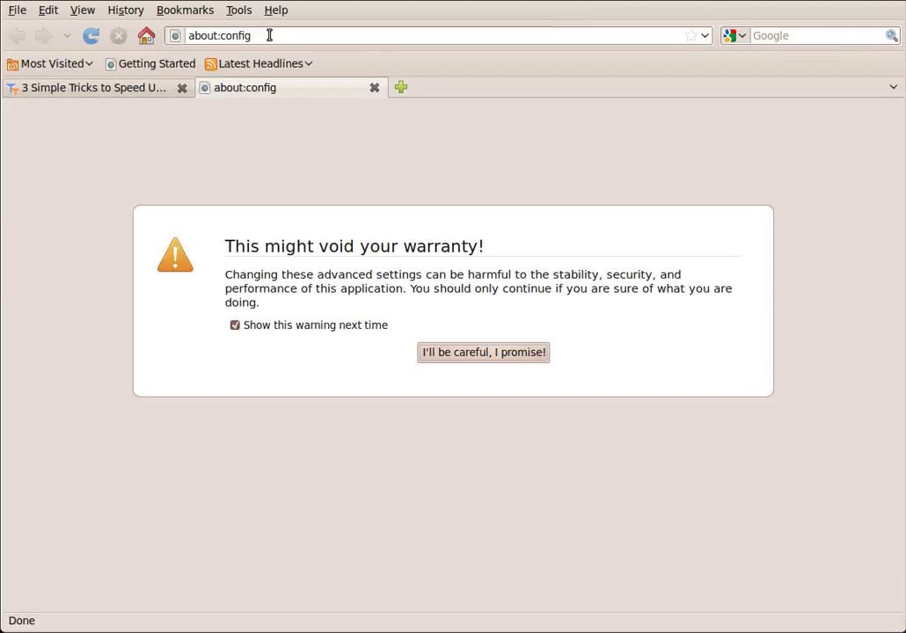
left_click(488, 354)
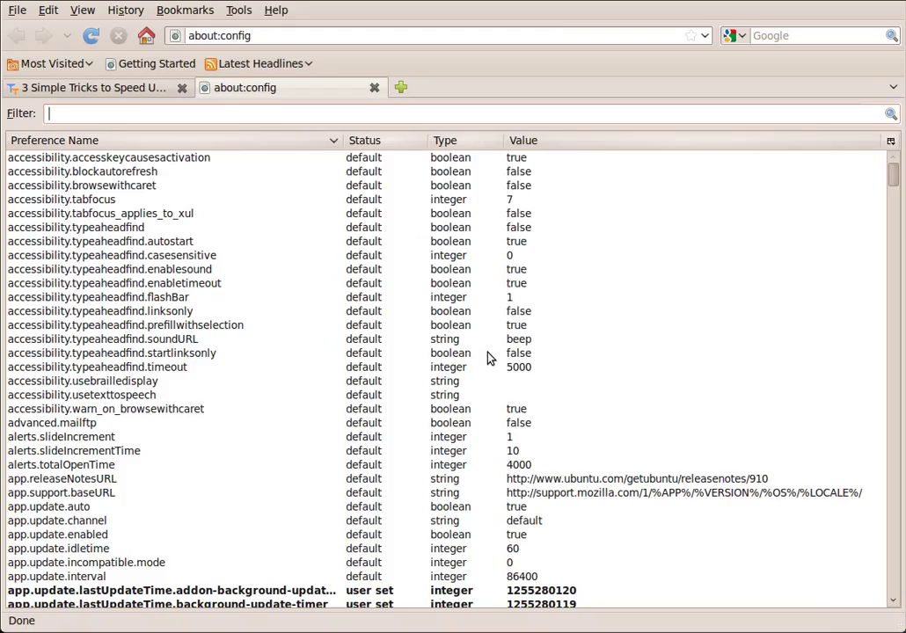
left_click(149, 92)
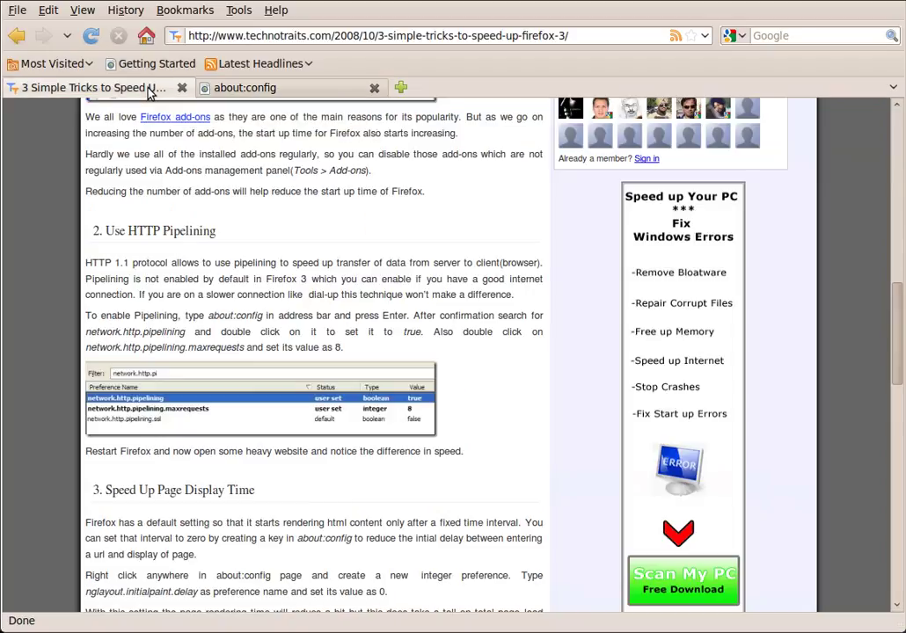
left_click(281, 90)
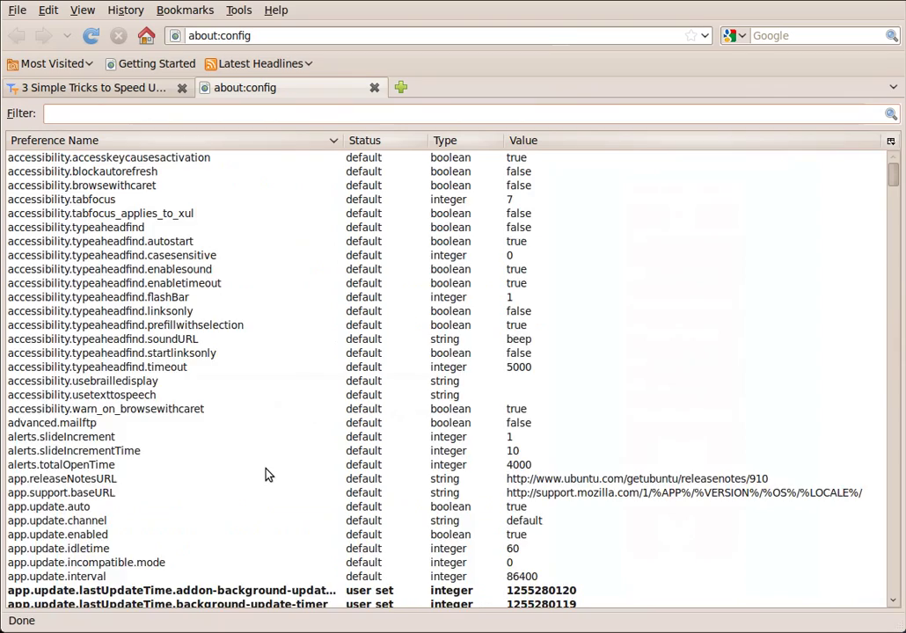
- Look through the about:config preference list for the network.http.pipelining entries
scroll(266, 473, "down", 10)
scroll(266, 473, "down", 20)
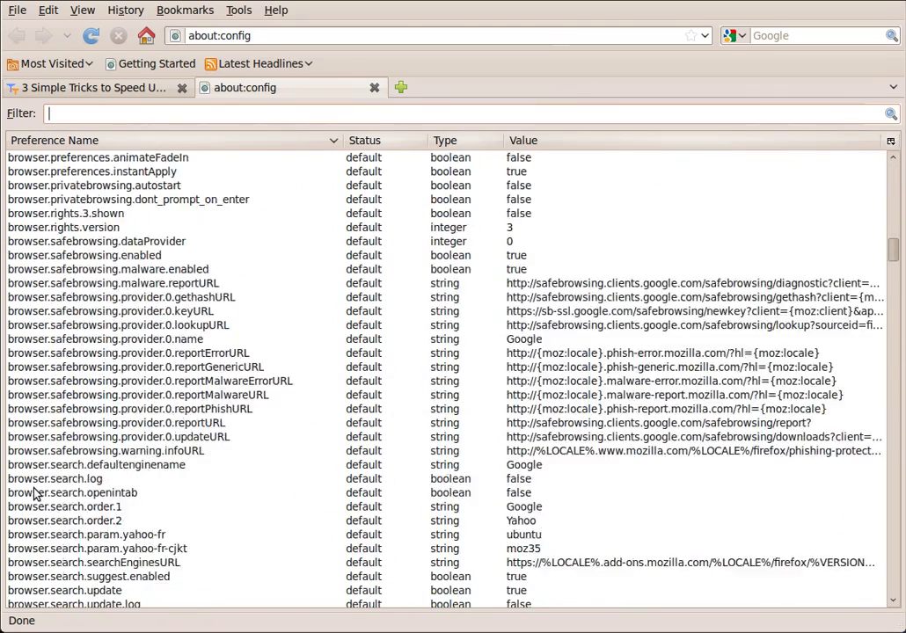
scroll(36, 495, "down", 20)
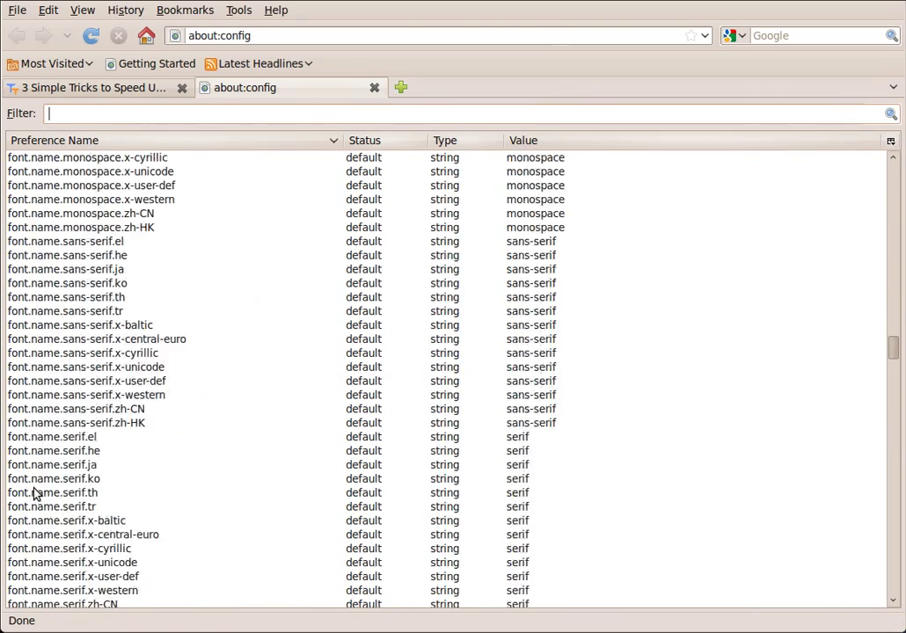
scroll(35, 494, "down", 20)
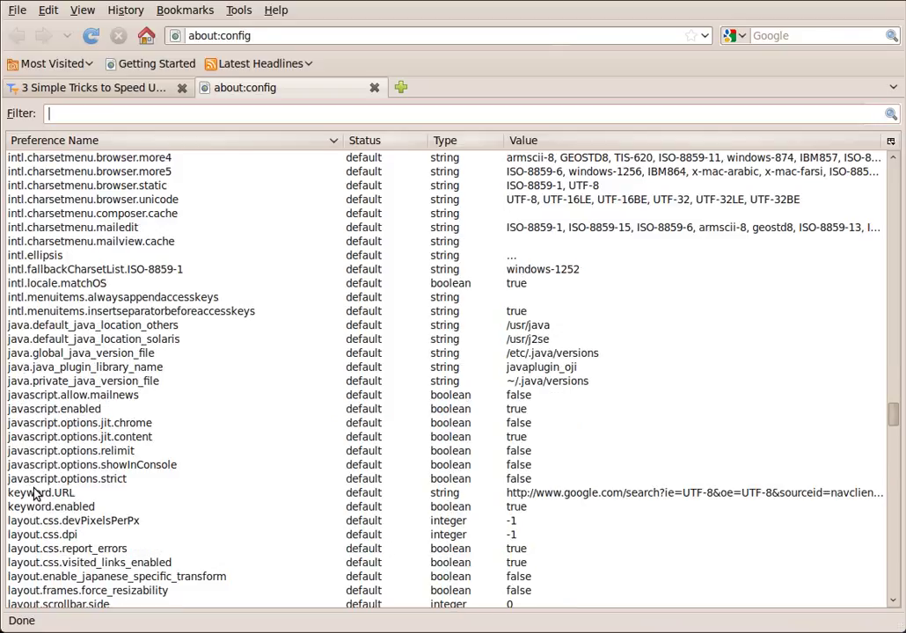
scroll(35, 494, "up", 8)
scroll(35, 494, "down", 9)
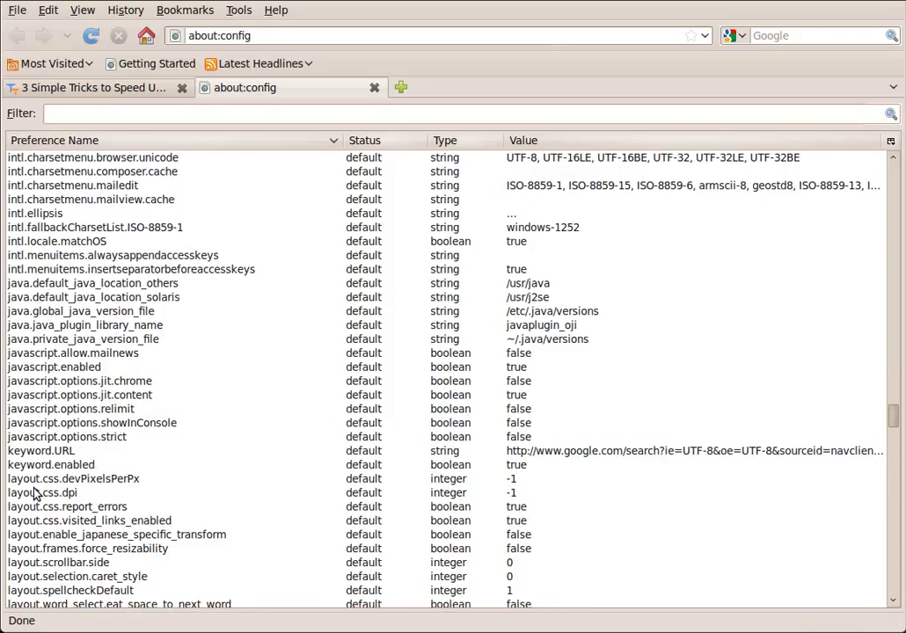
scroll(35, 494, "down", 15)
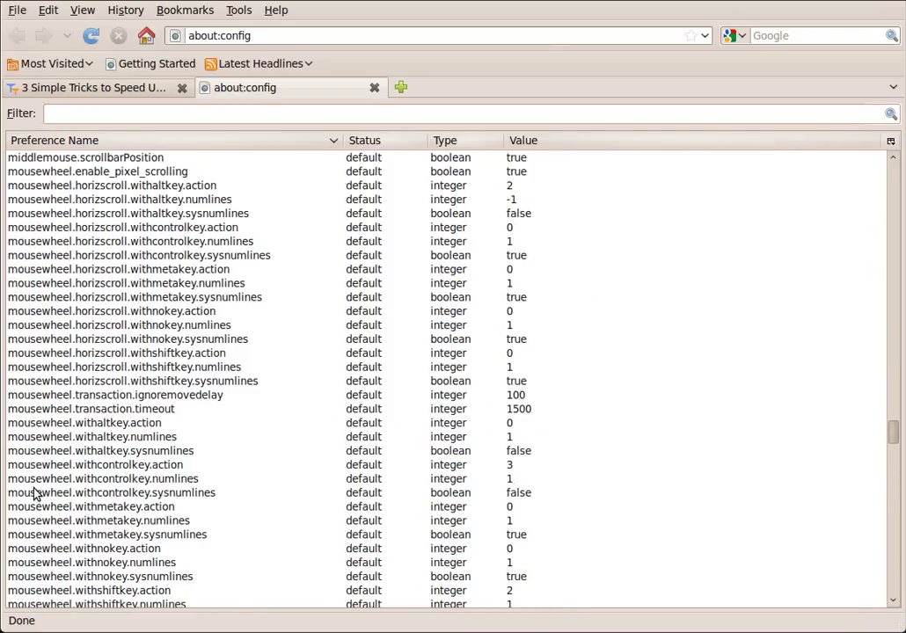
scroll(35, 494, "up", 20)
scroll(35, 495, "up", 8)
scroll(36, 494, "down", 11)
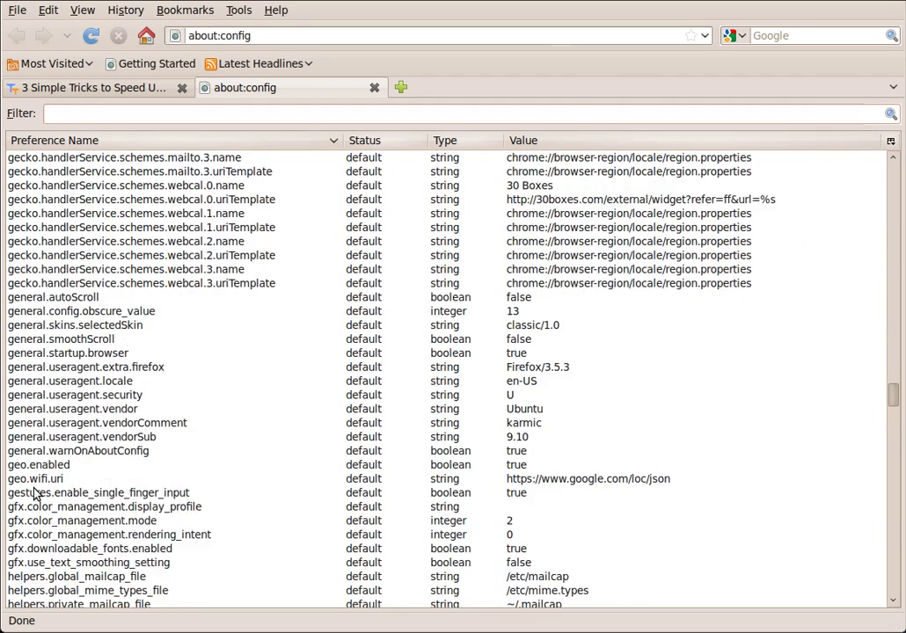
scroll(35, 494, "down", 20)
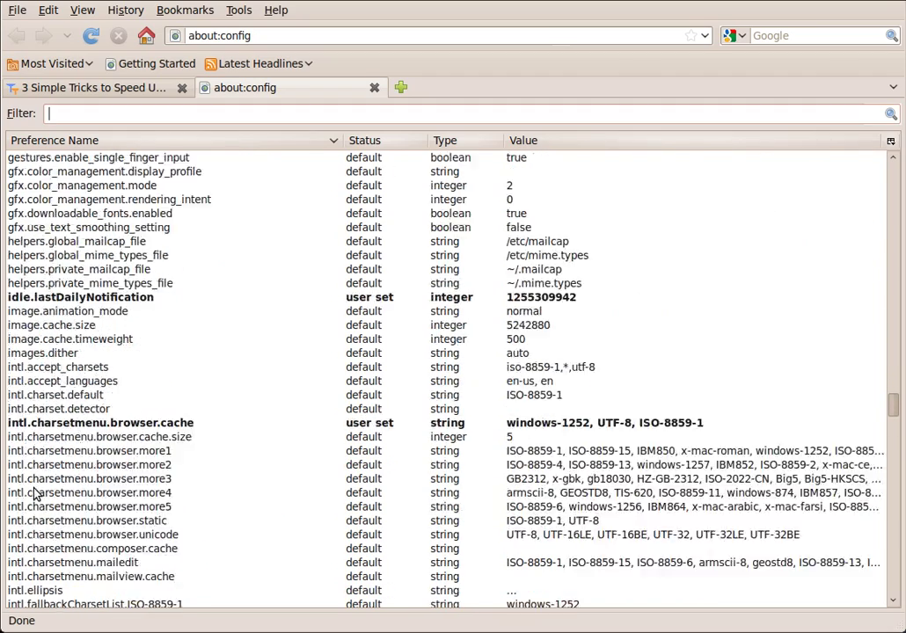
scroll(35, 495, "down", 15)
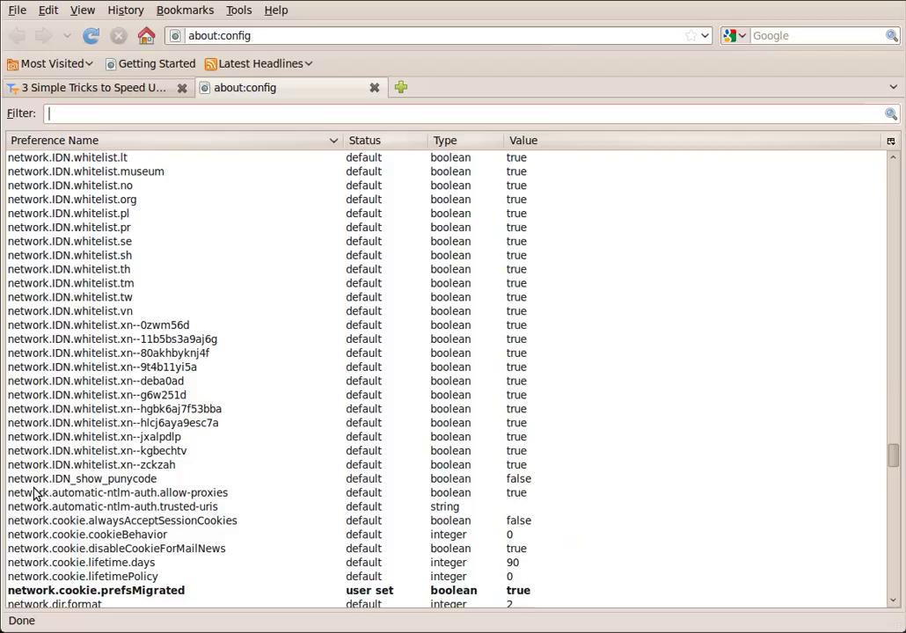
scroll(55, 507, "down", 4)
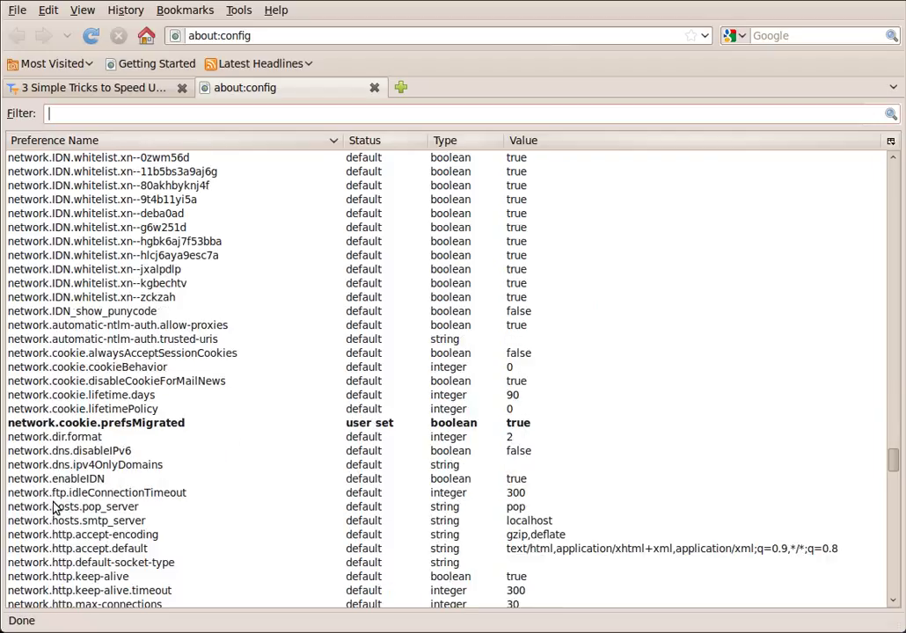
scroll(54, 508, "down", 3)
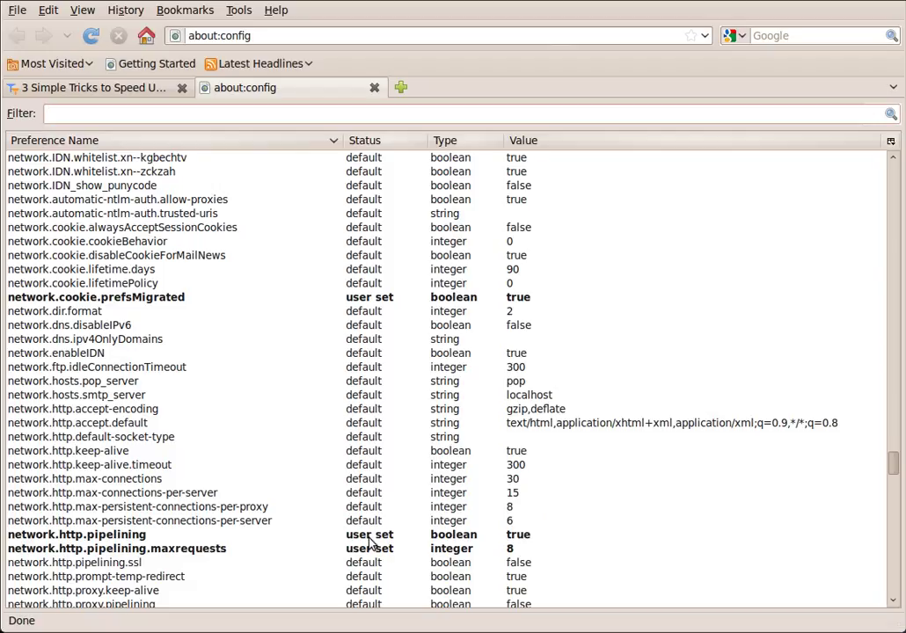
- Select the network.http.pipelining preference and inspect its available actions, including Toggle
left_click(137, 538)
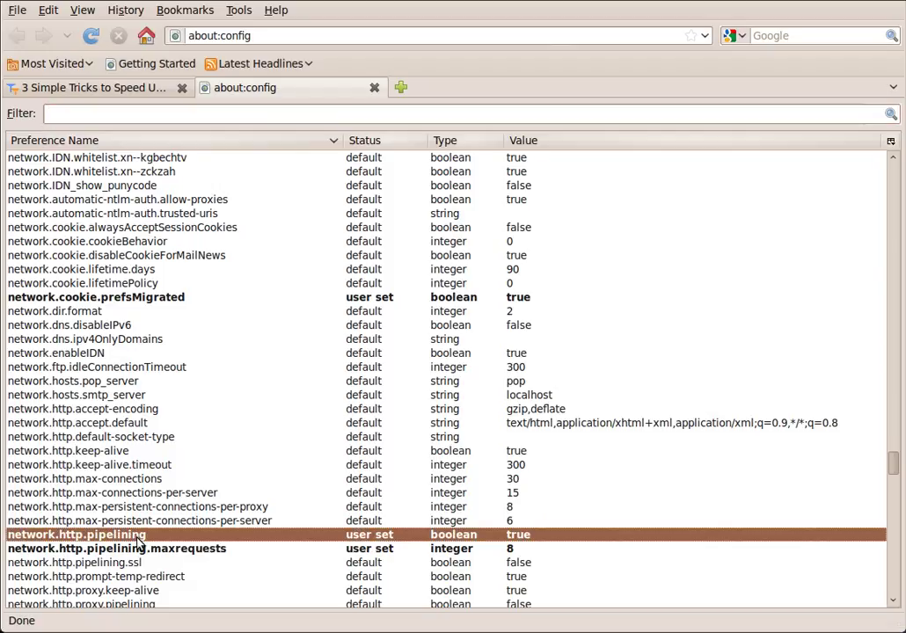
right_click(138, 544)
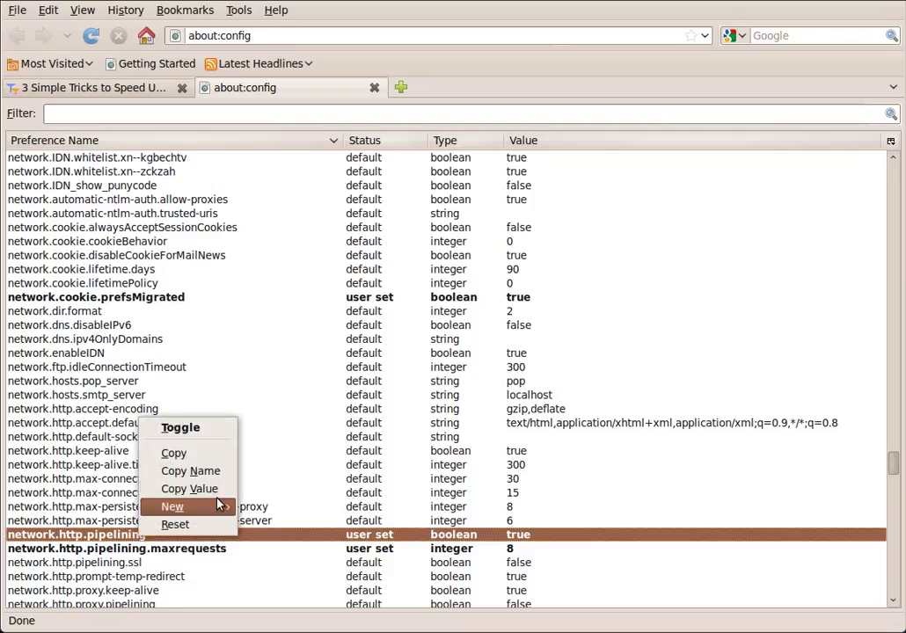
left_click(89, 539)
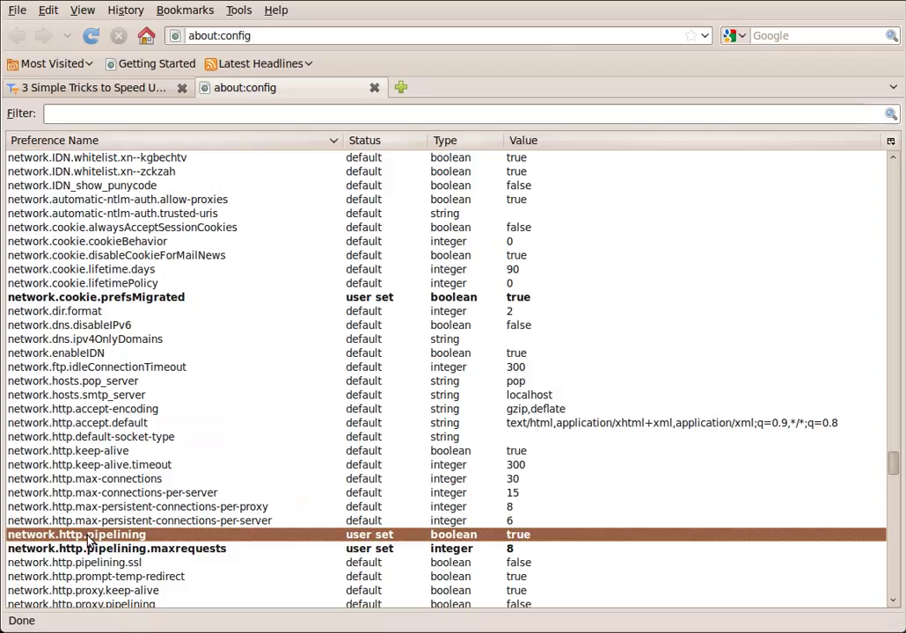
double_click(89, 539)
double_click(88, 539)
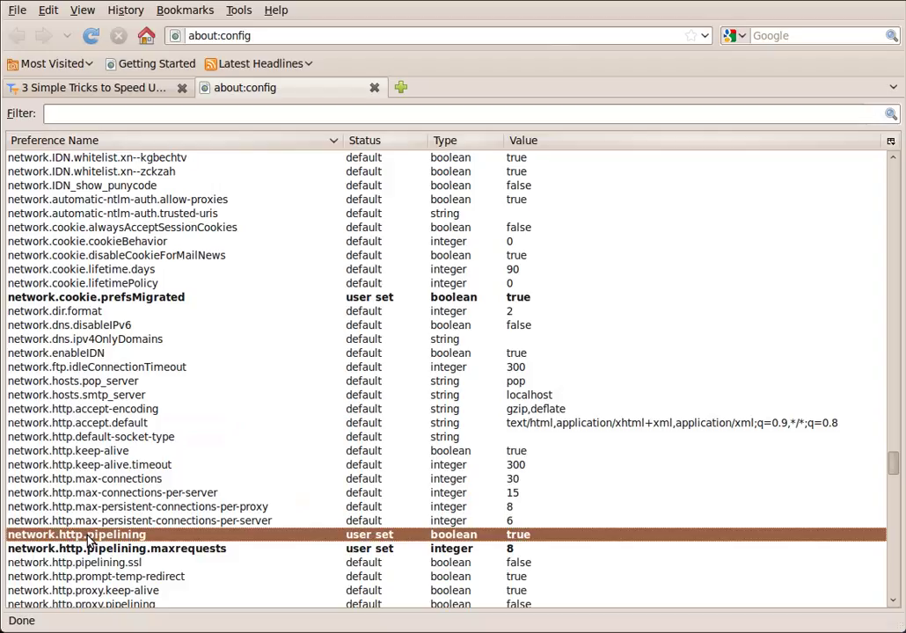
- Select network.http.pipelining.maxrequests and inspect its available actions, including Modify
left_click(180, 552)
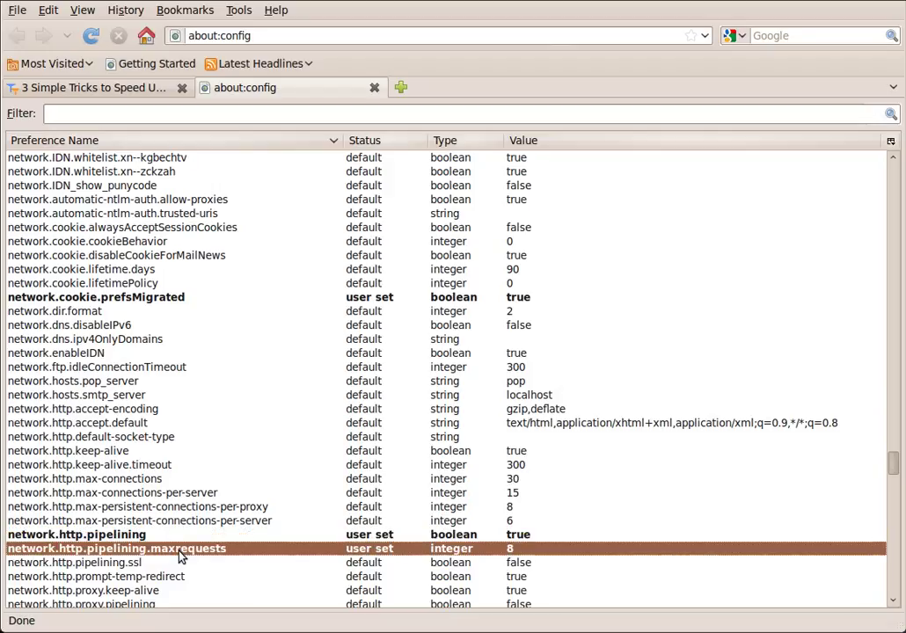
right_click(183, 555)
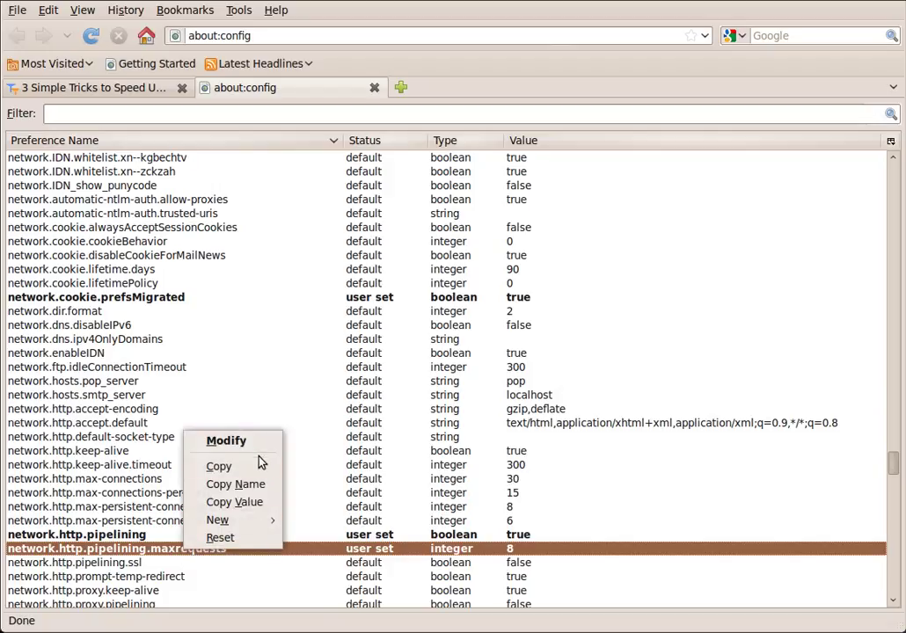
left_click(119, 550)
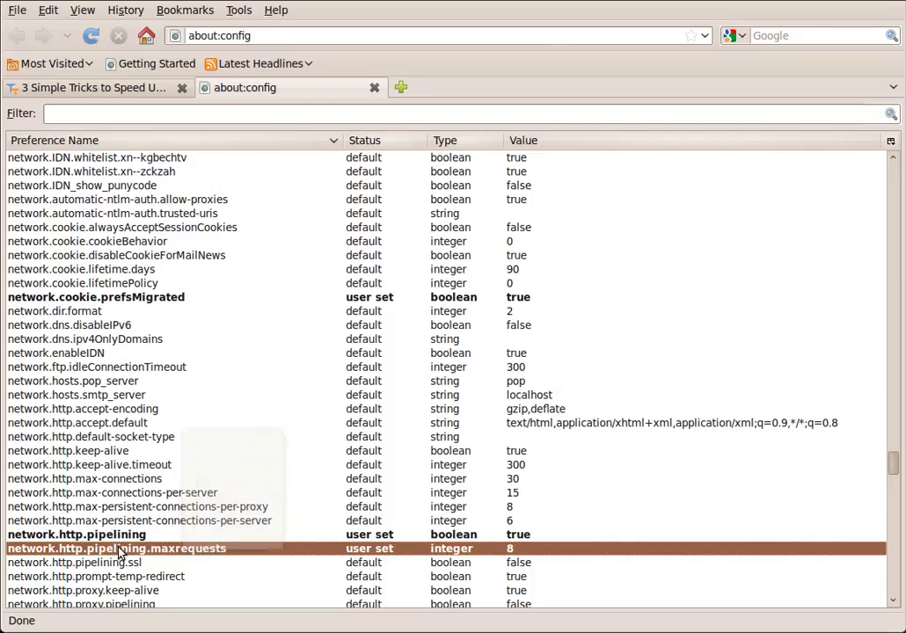
- Read the article's tip on speeding up page display time, and return to the about:config preferences
left_click(132, 92)
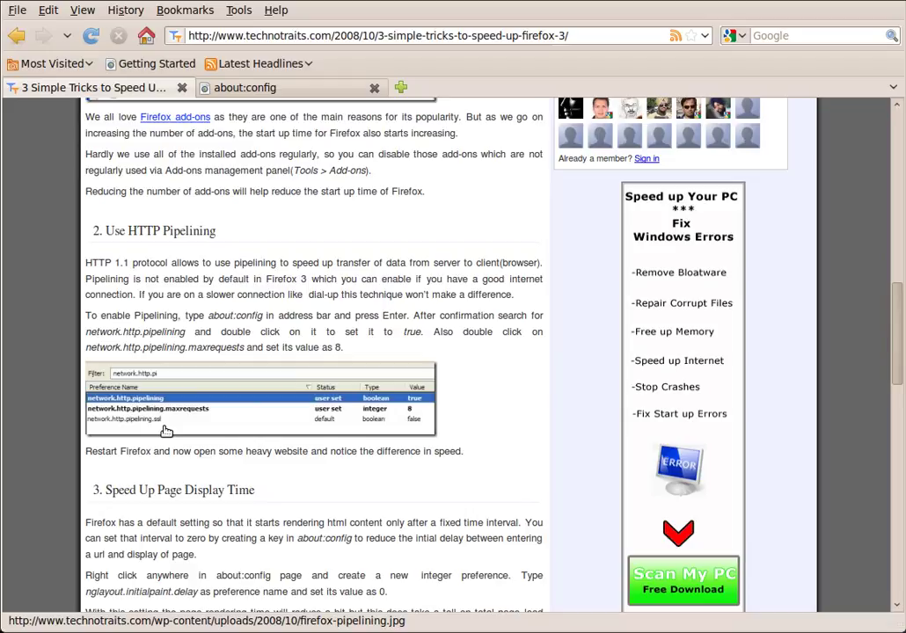
scroll(165, 431, "down", 5)
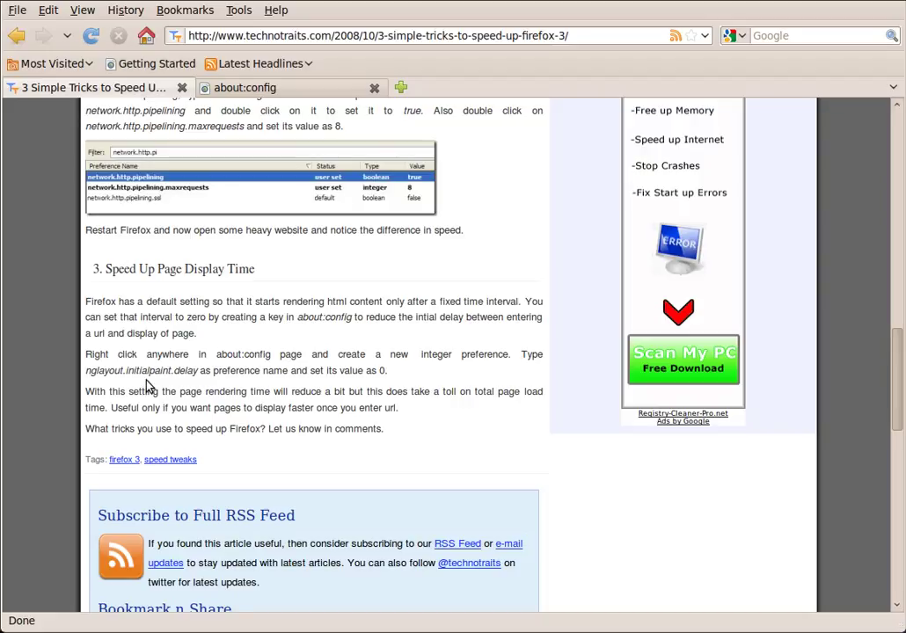
left_click(234, 87)
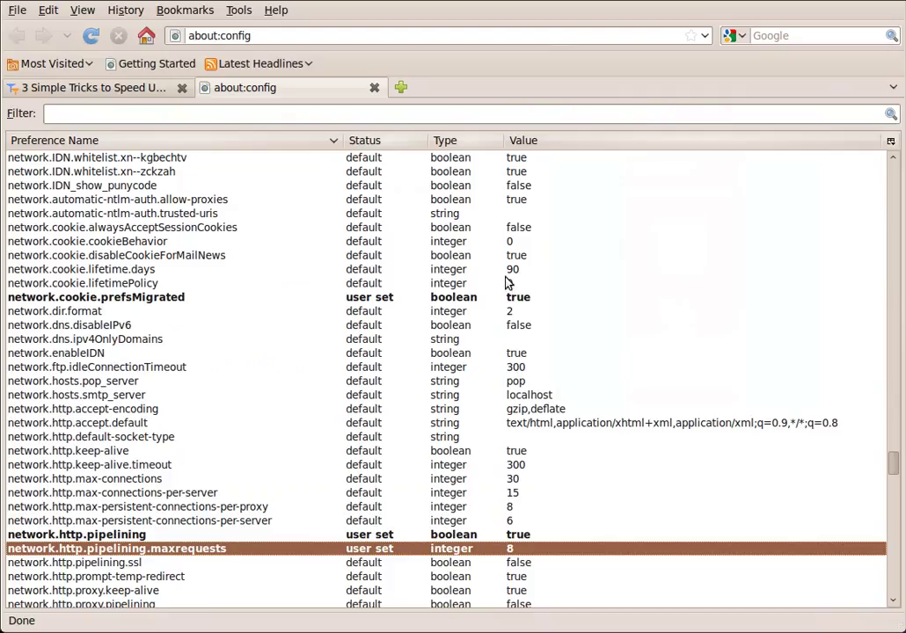
- View the type choices for a new about:config preference and dismiss them without creating one
right_click(187, 344)
mouse_move(262, 442)
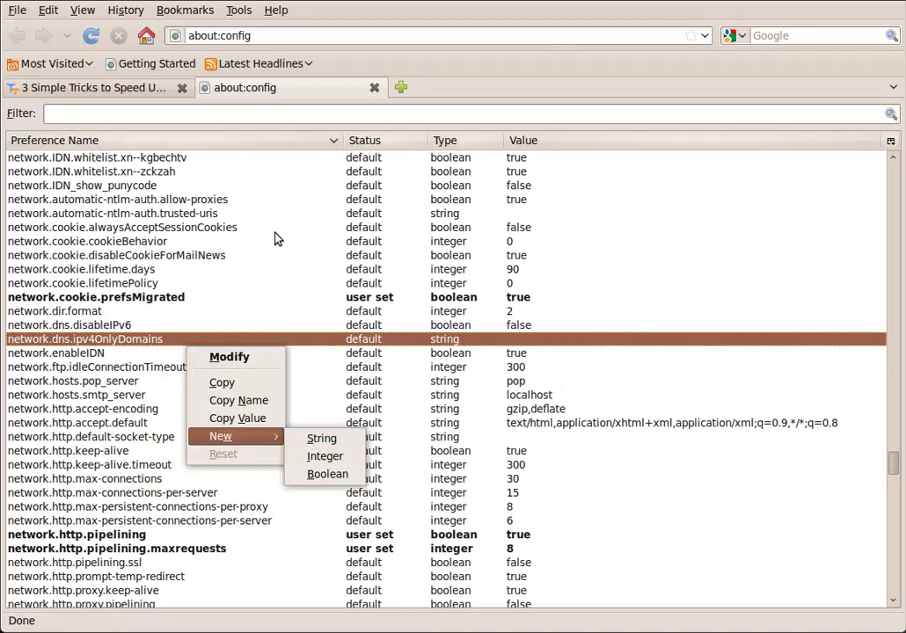
left_click(136, 90)
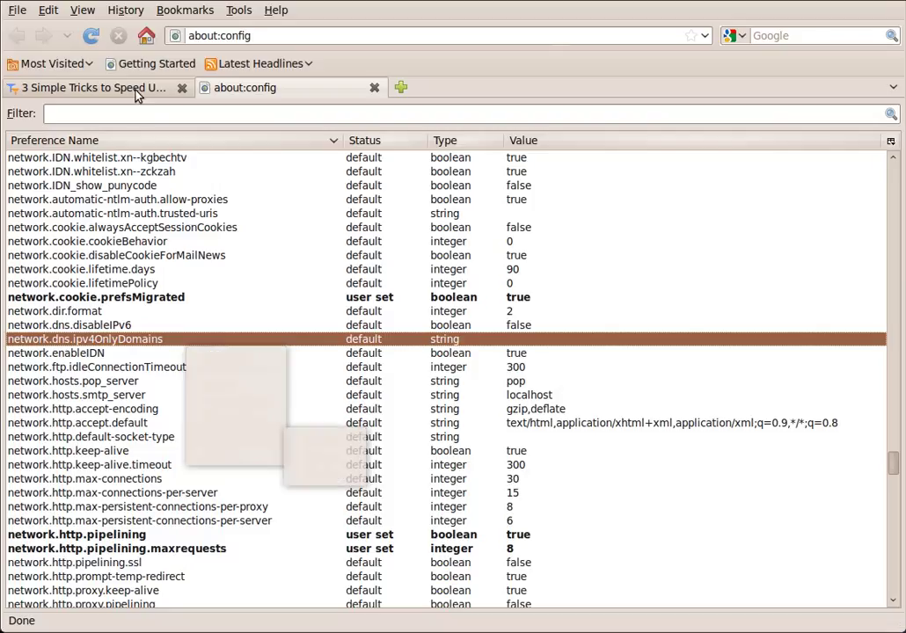
left_click(136, 90)
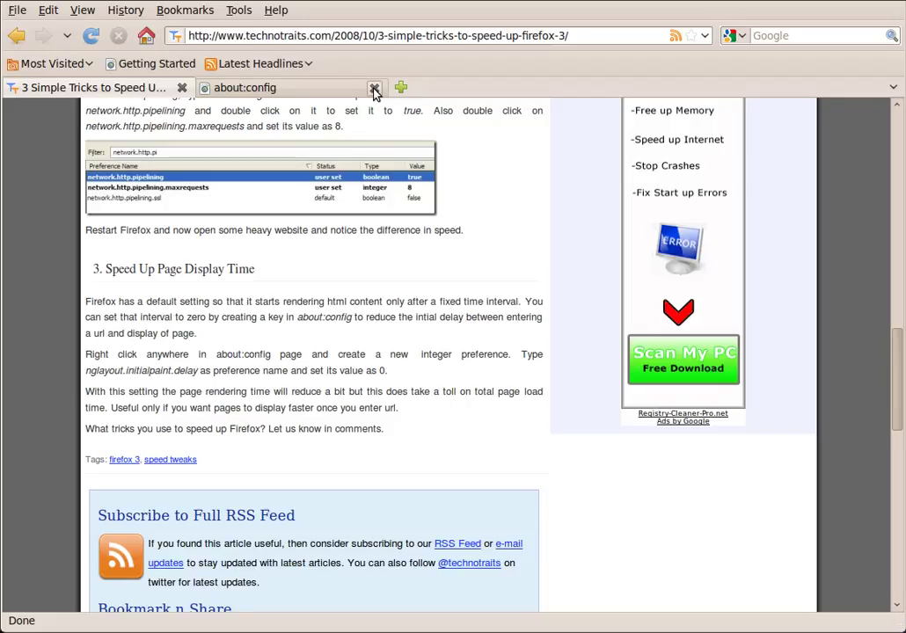
left_click(264, 87)
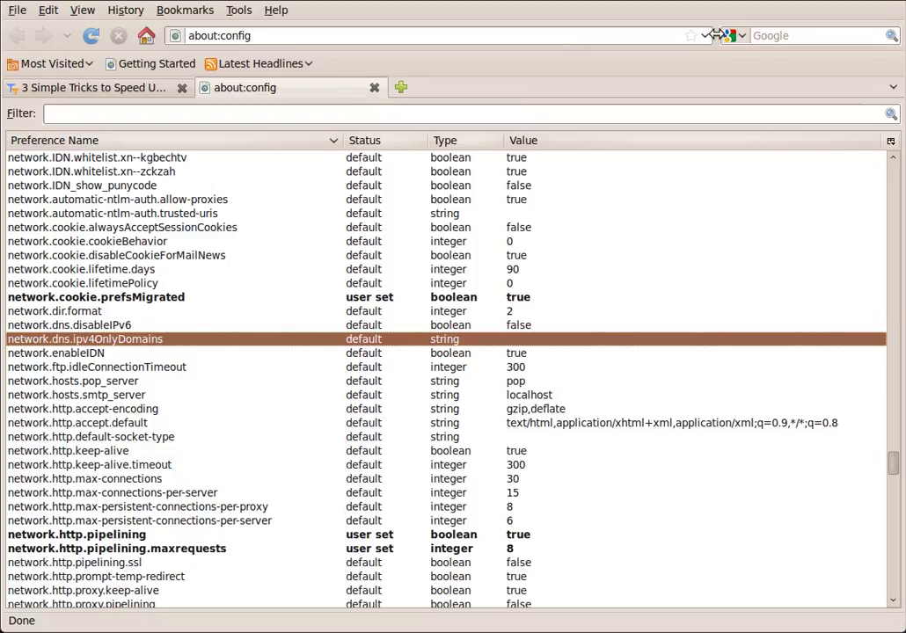
left_click(705, 36)
left_click(706, 36)
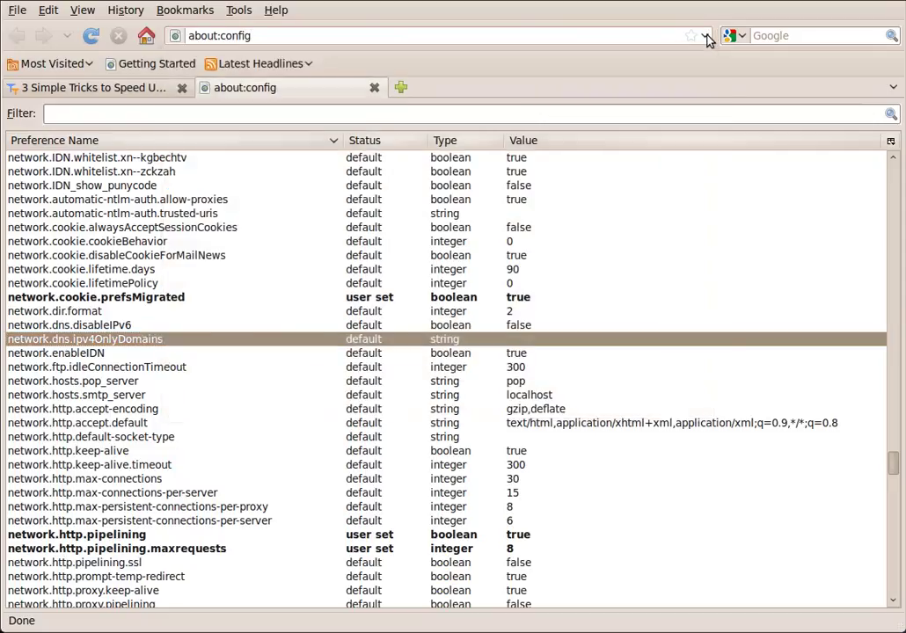
left_click(705, 36)
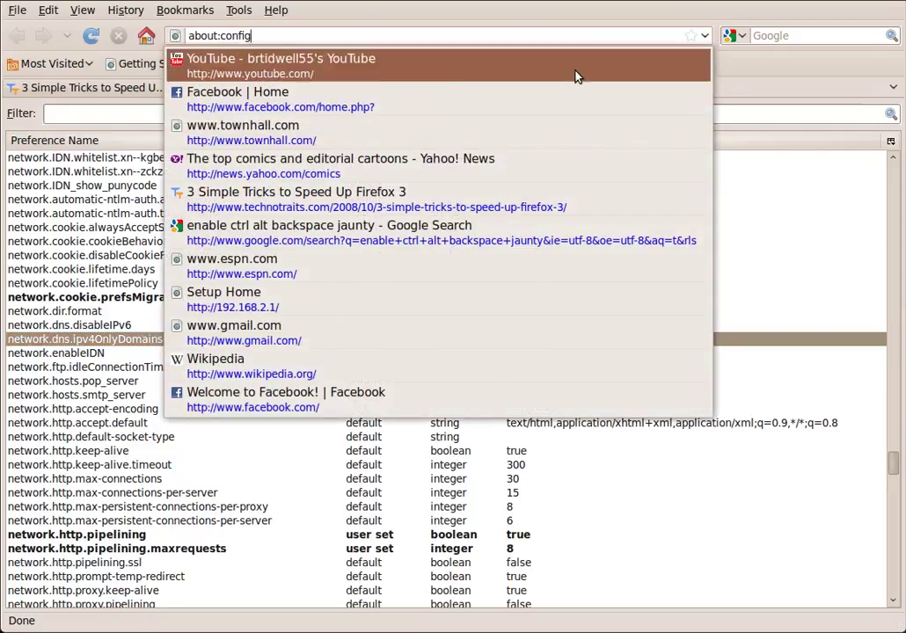
left_click(330, 332)
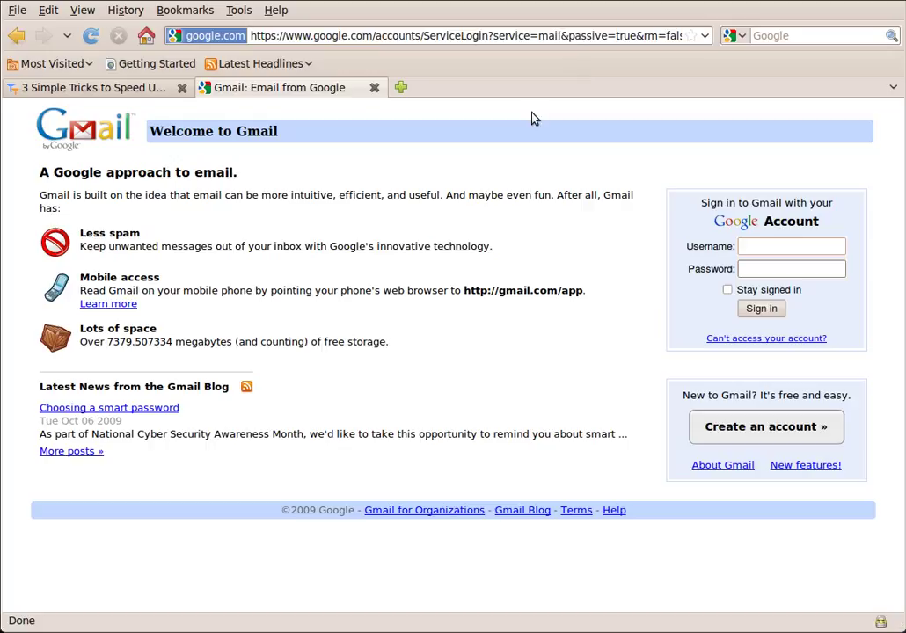
left_click(567, 38)
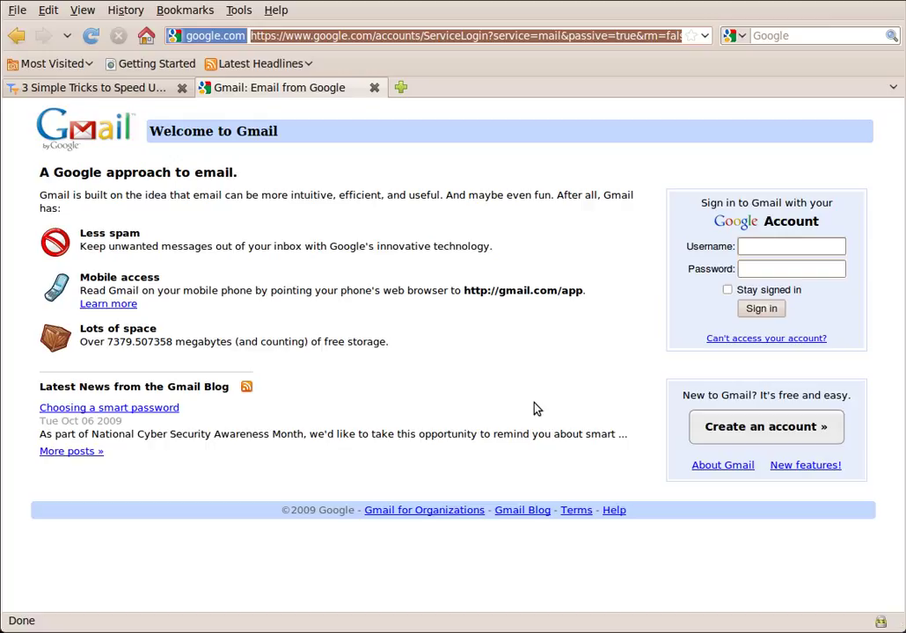
type("www.h")
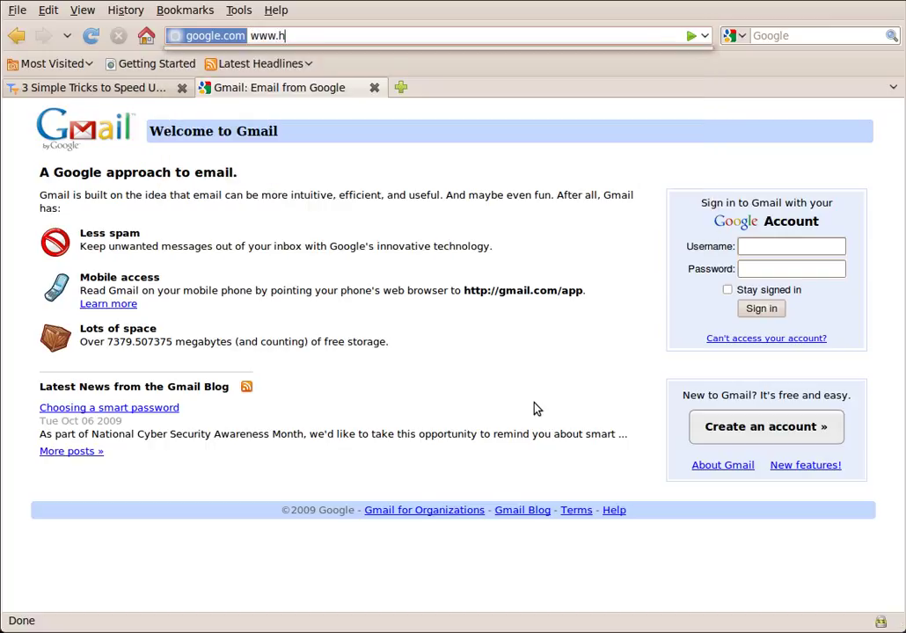
type("ulu")
key("Return")
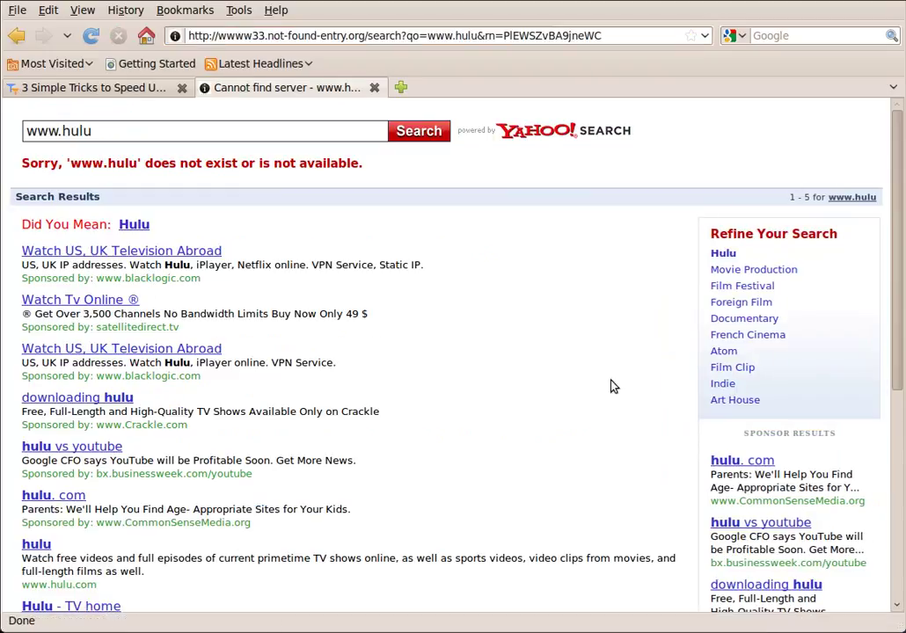
left_click(136, 226)
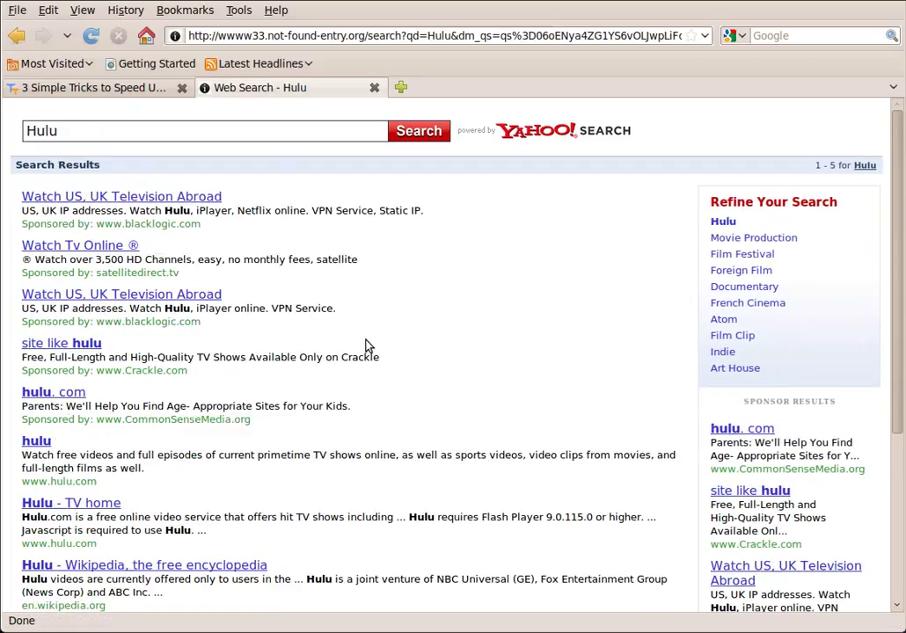
left_click(140, 259)
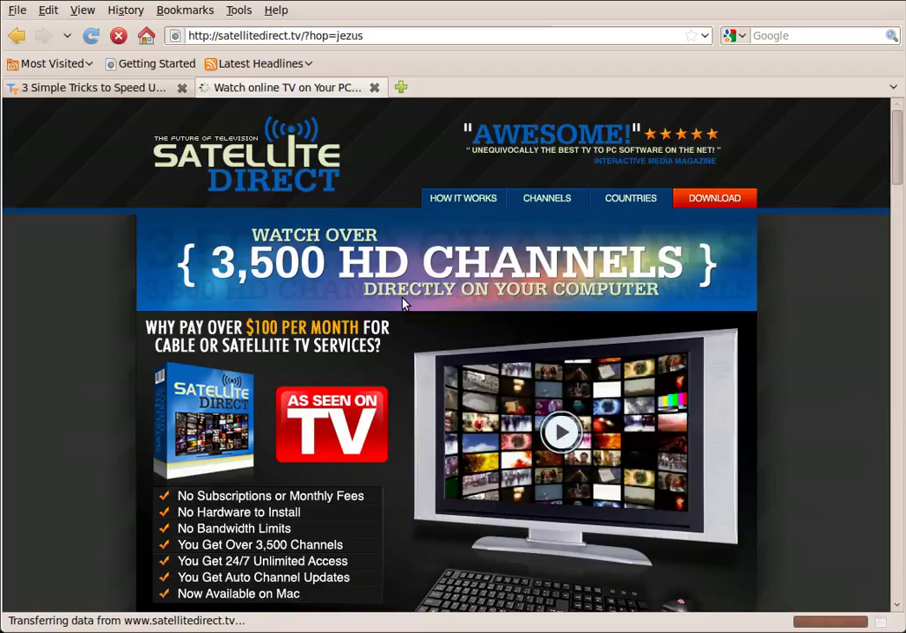
left_click(379, 37)
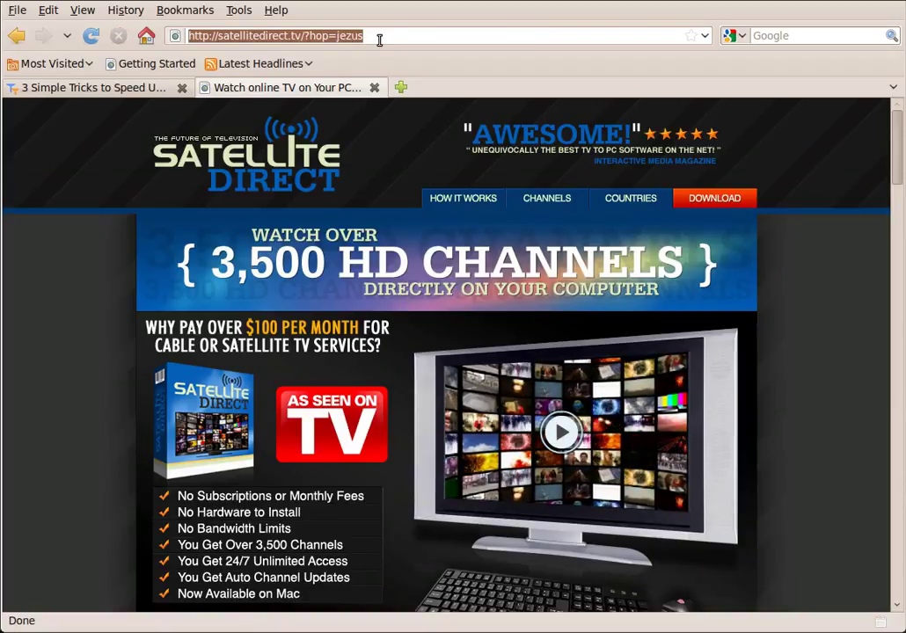
type("www.hulu.com")
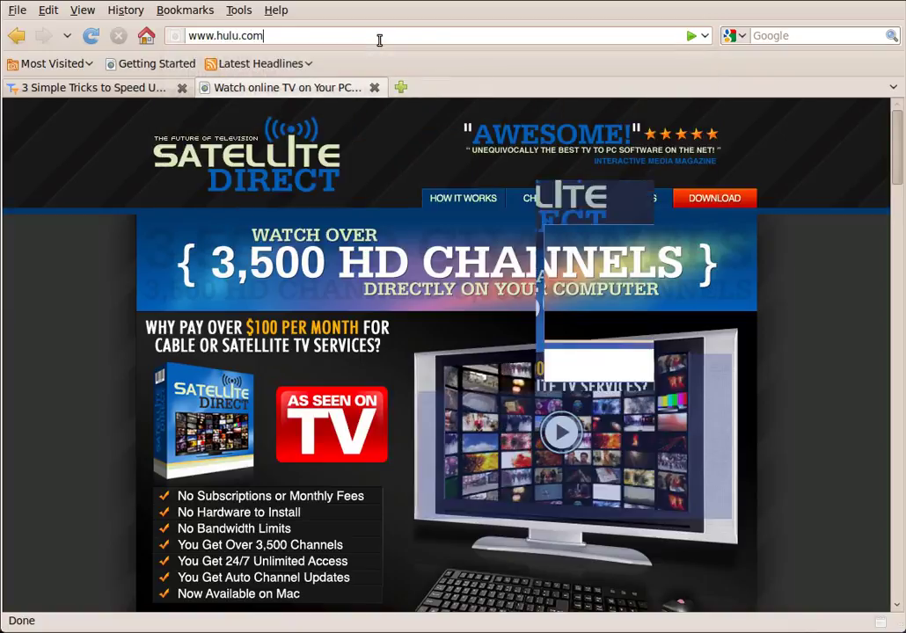
key("Return")
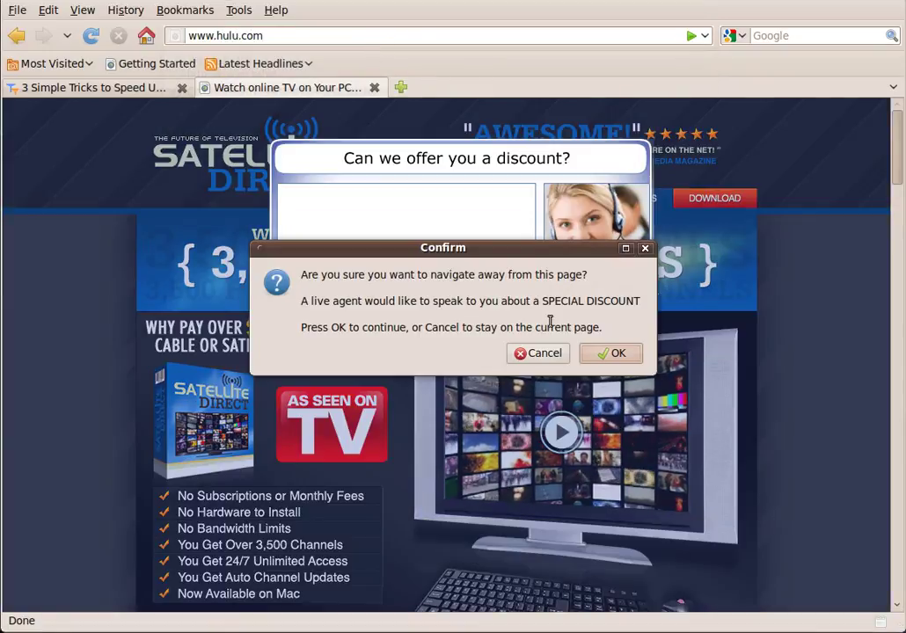
left_click(608, 356)
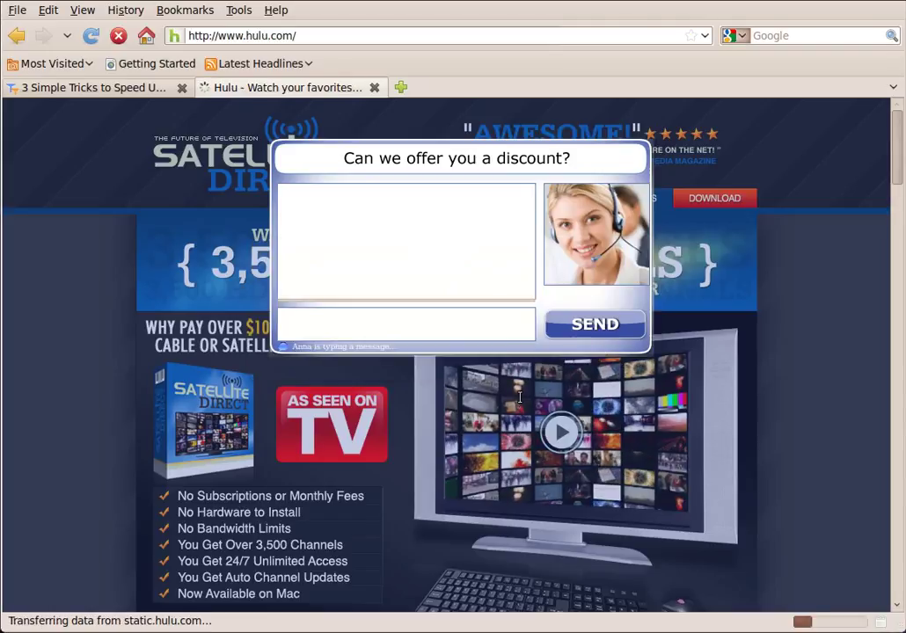